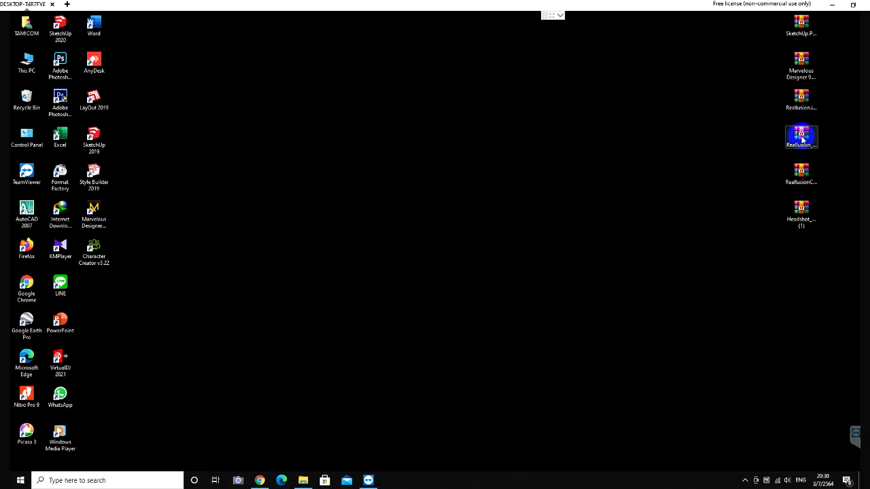
Step: Open the Reallusion.iClone.7.71.3623.1.rar archive from the desktop, dismiss the WinRAR purchase reminder and enter the archive's folder
click(800, 99)
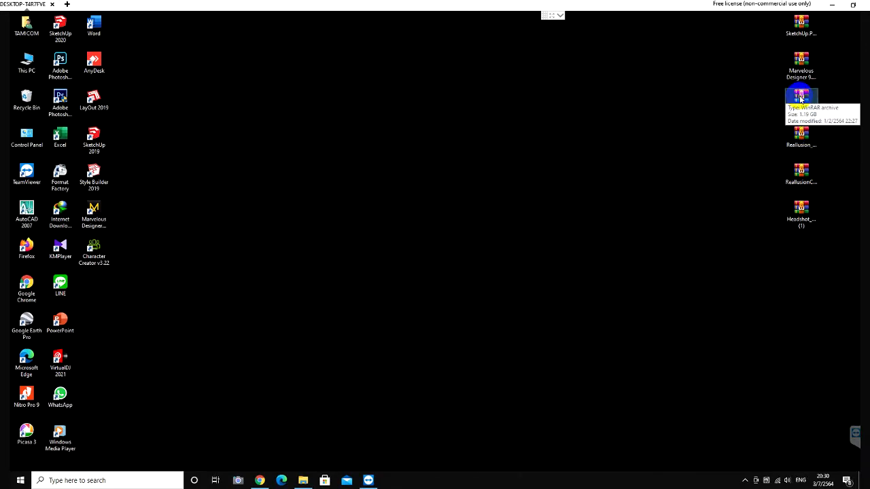
double_click(800, 99)
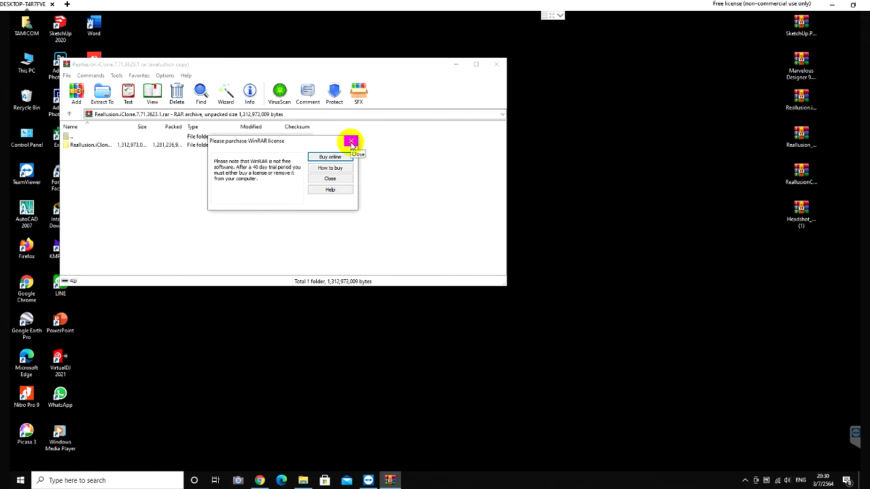
click(351, 142)
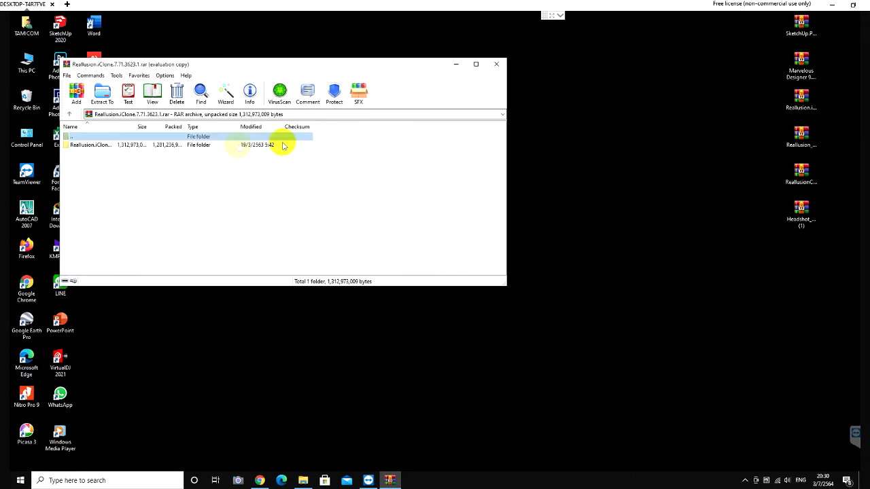
double_click(116, 146)
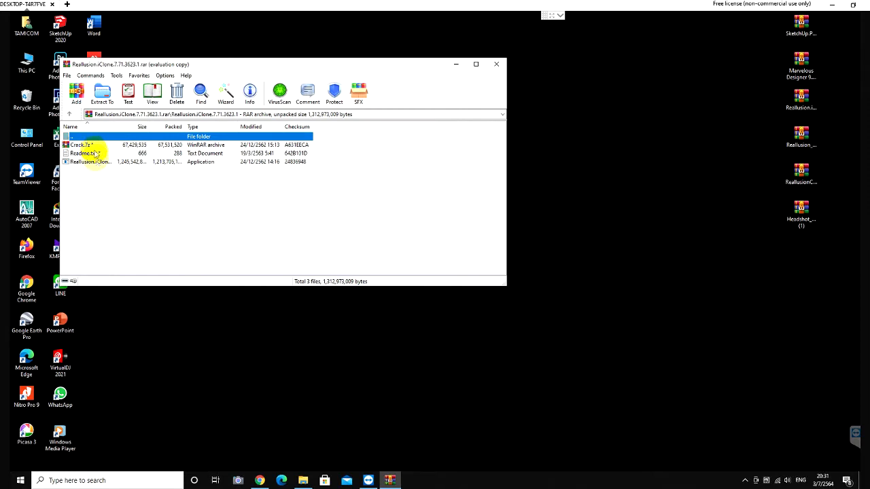
Step: Run the Reallusion iClone installer application from the archive and allow it to make changes to the device
double_click(95, 163)
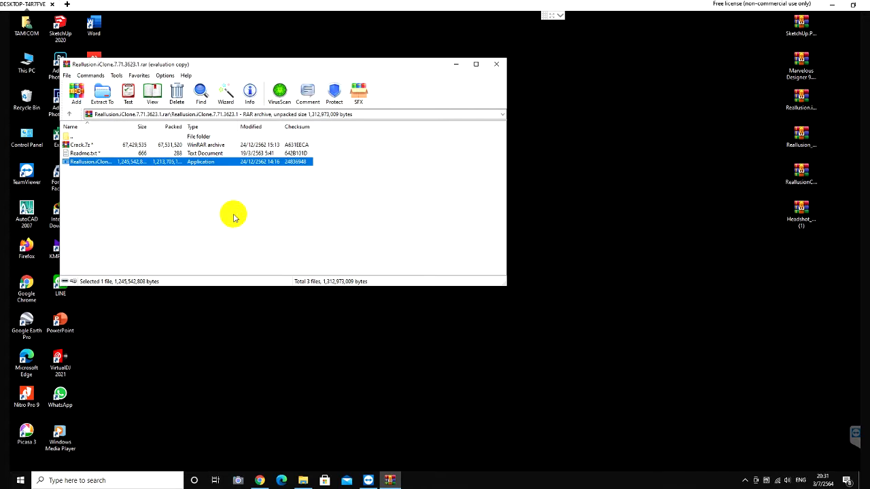
key(Return)
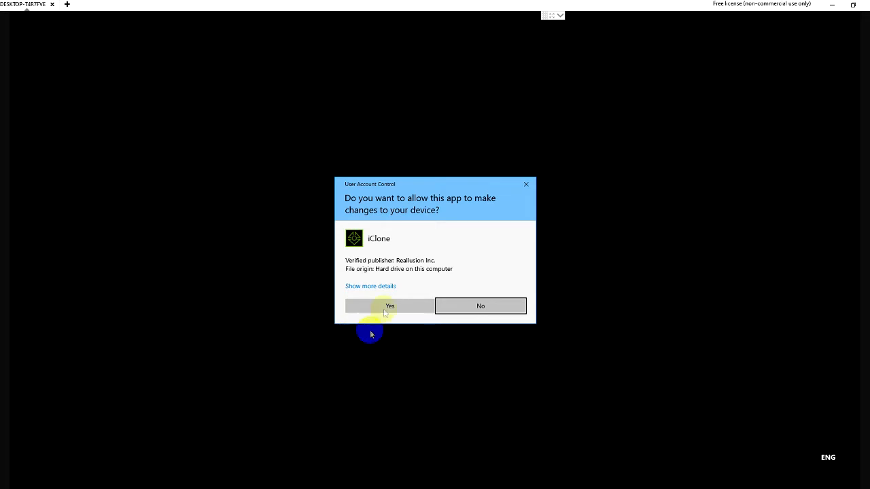
click(388, 306)
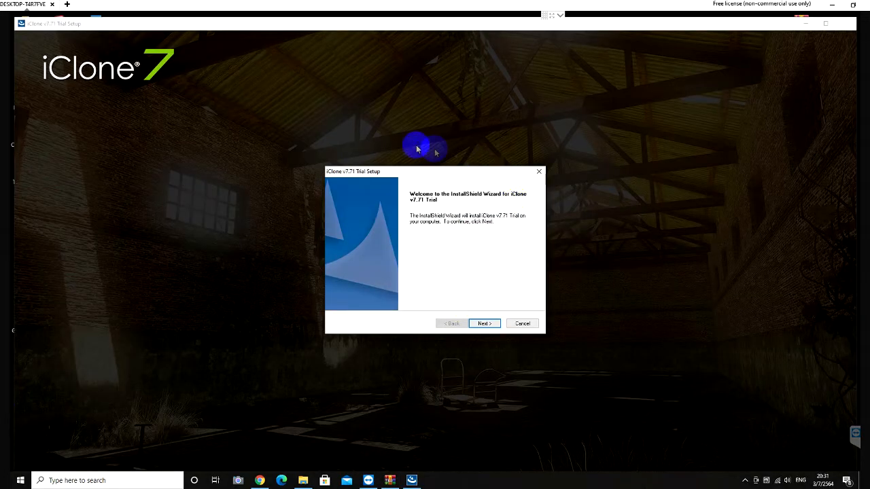
Step: Proceed past the setup welcome page and accept the terms of the license agreement
click(485, 325)
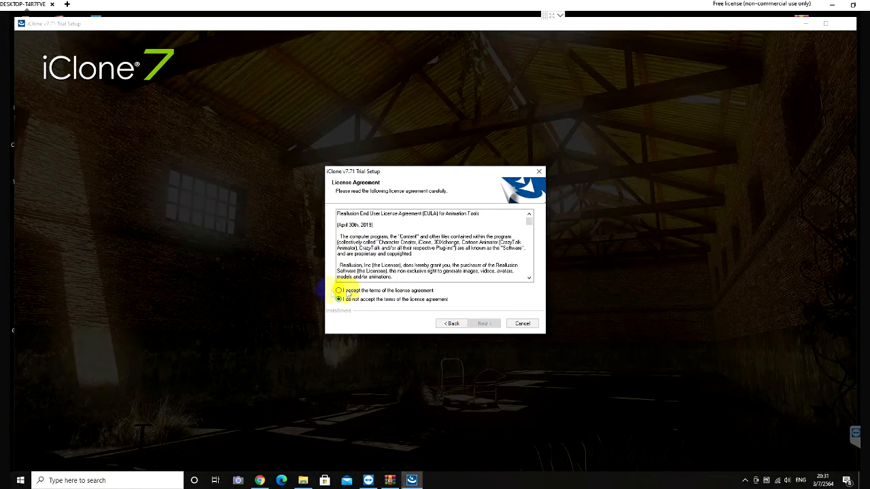
click(339, 290)
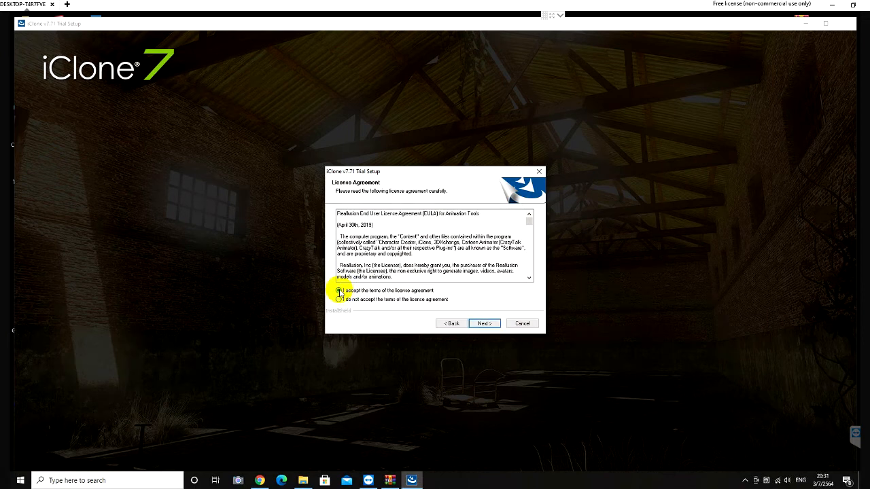
click(485, 325)
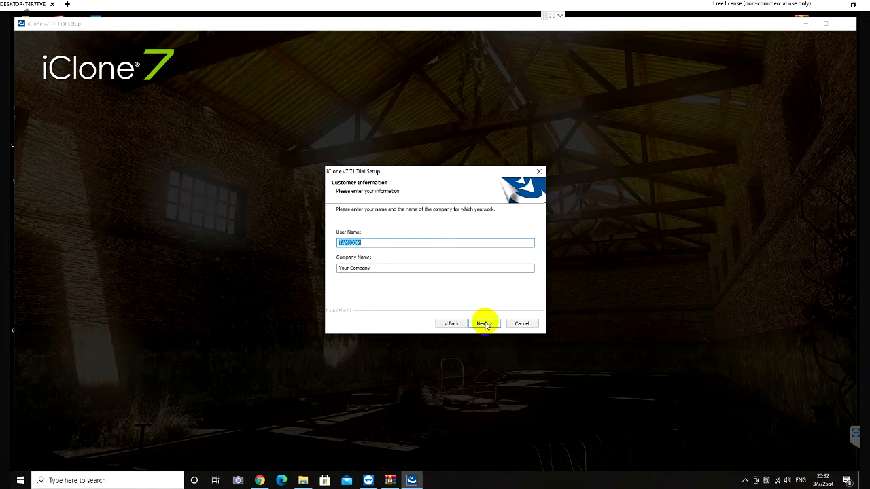
Step: Install iClone v7.71 Trial with the default customer details and folders, Medium Quality (1024x1024) textures and the iClone 7 program folder
click(485, 324)
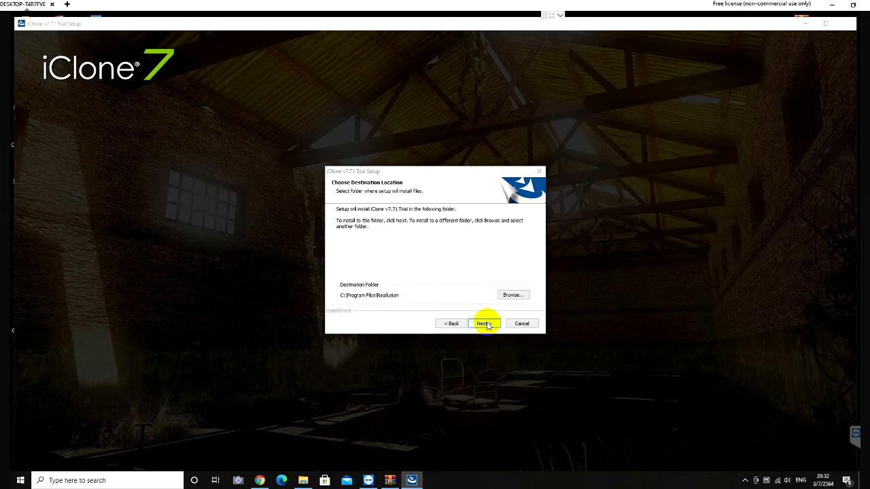
click(487, 324)
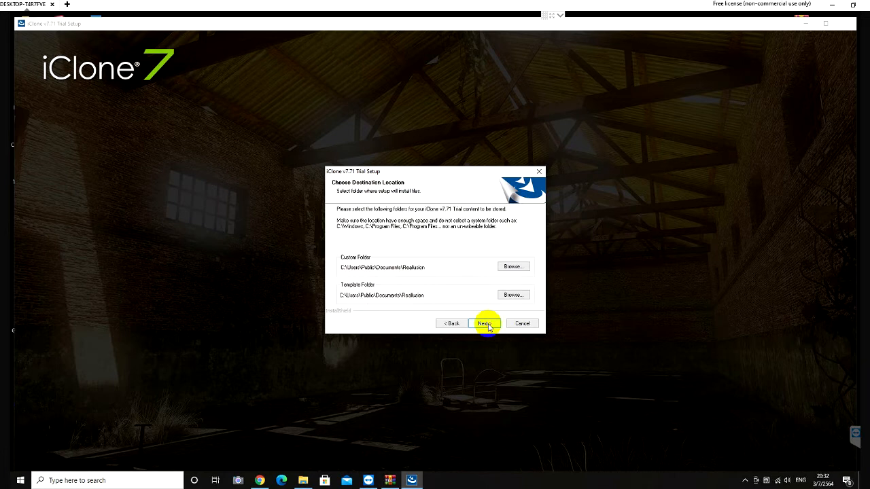
click(487, 325)
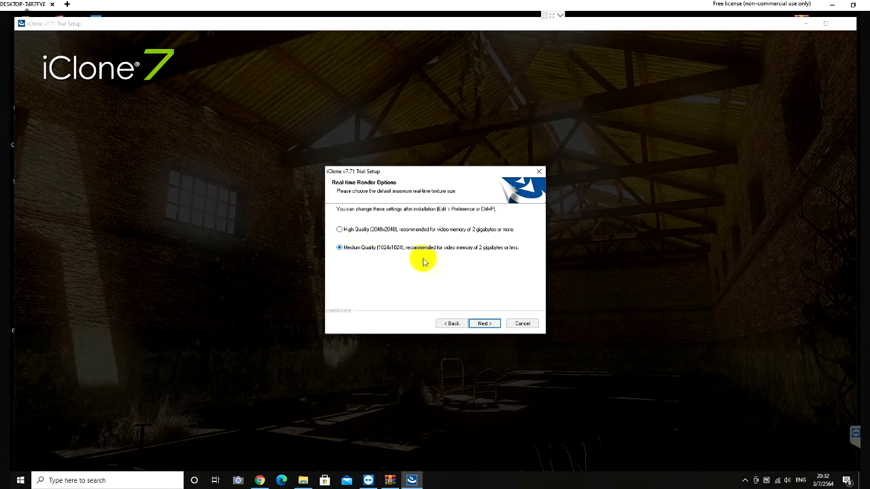
click(486, 325)
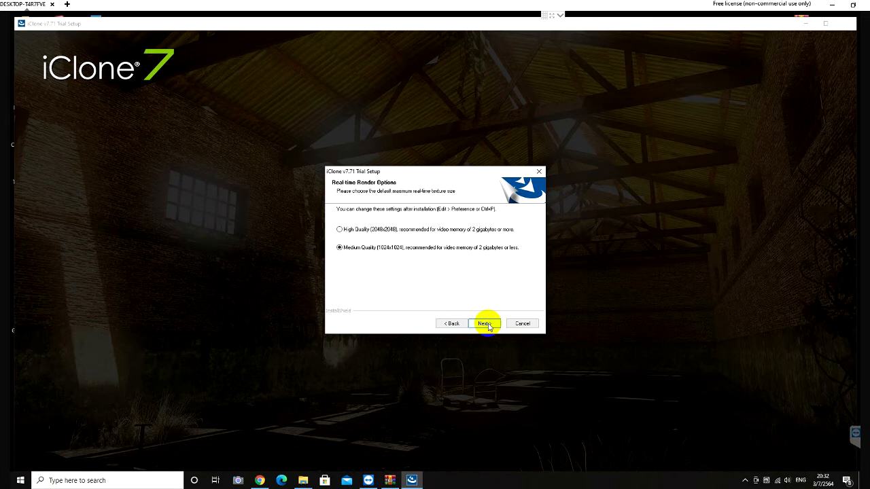
click(487, 324)
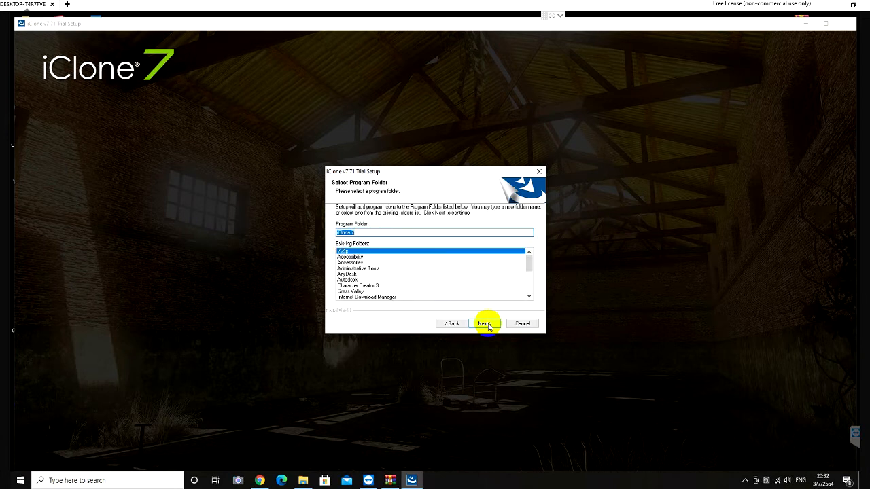
click(487, 324)
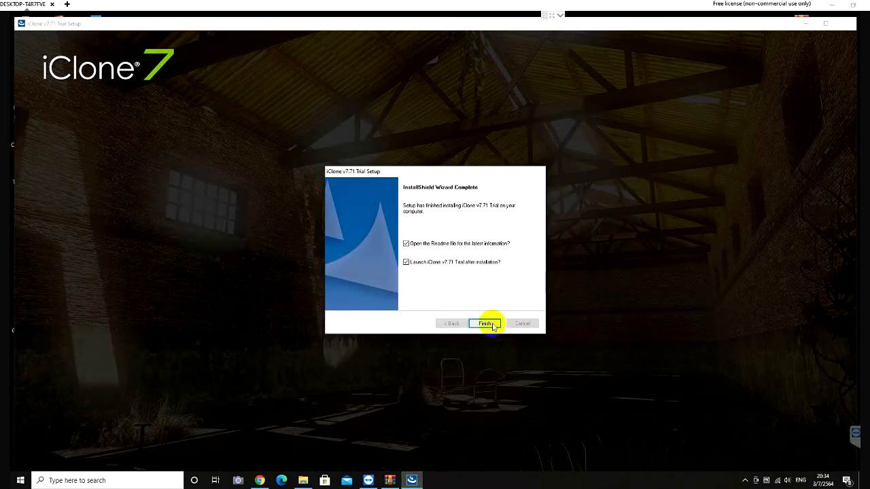
Step: Finish the setup without opening the Readme or launching iClone, and decline the Character Creator Trial download
click(406, 243)
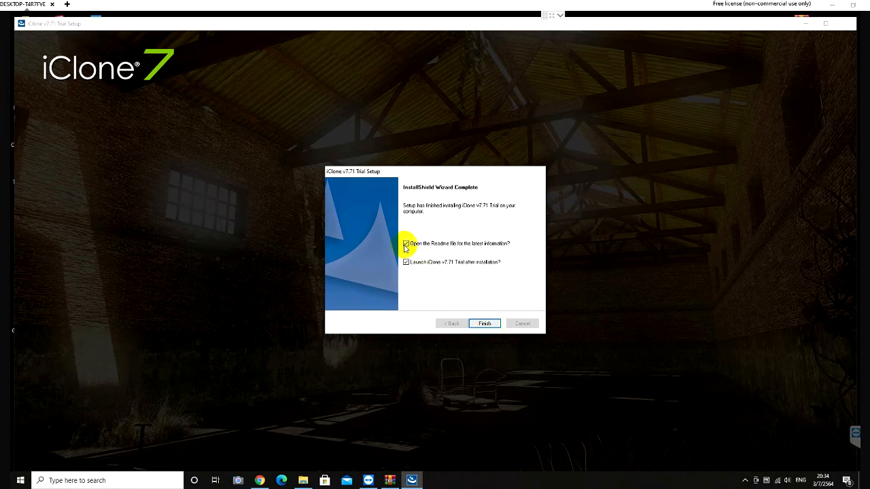
click(407, 263)
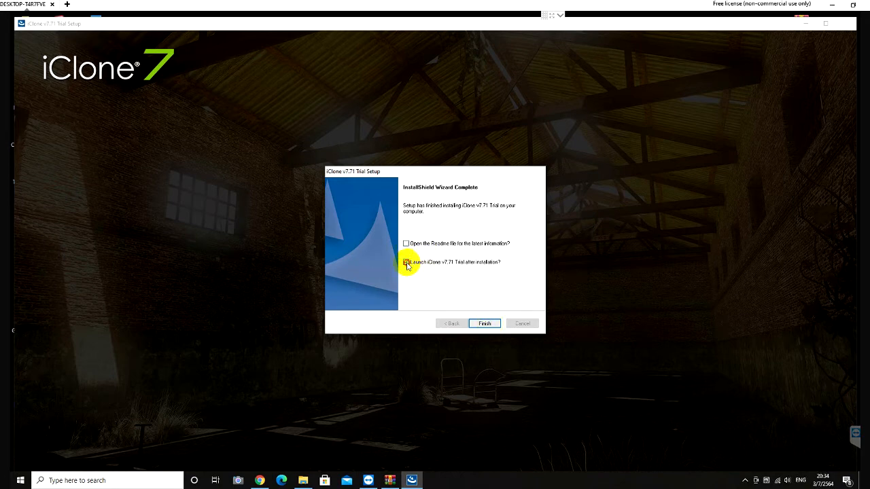
click(484, 323)
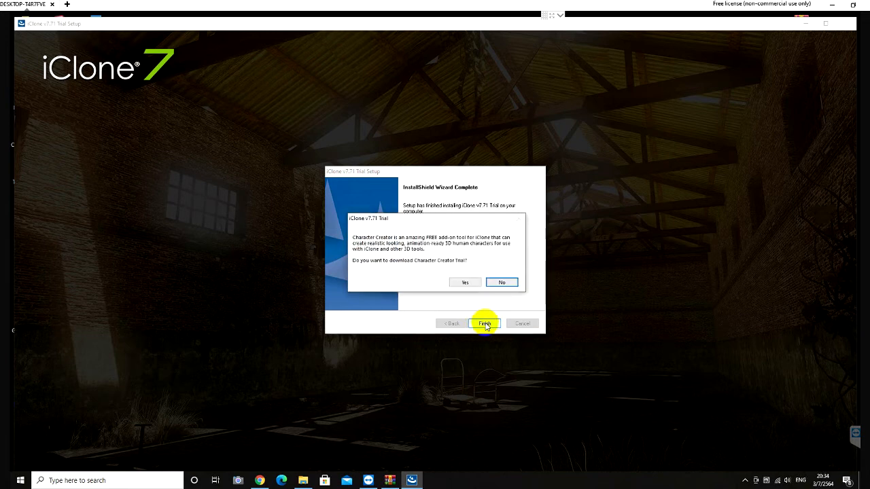
click(500, 283)
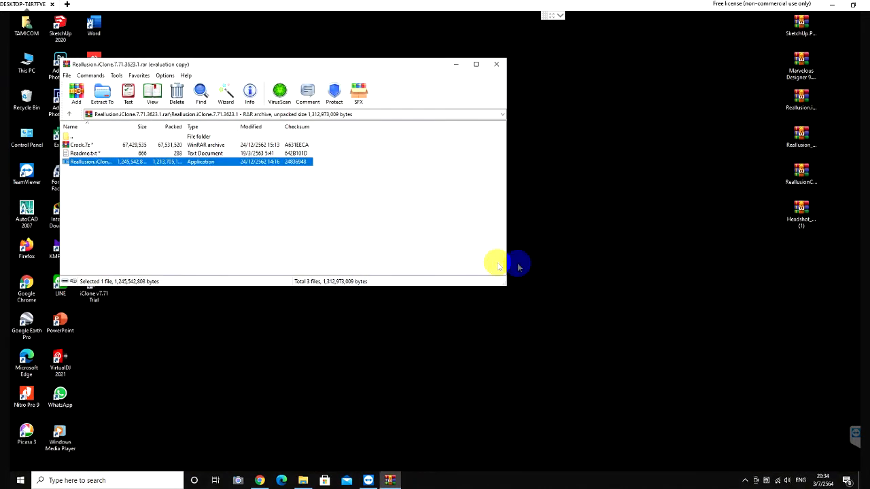
Step: Open Crack.7z inside the archive and copy its Bin64, I3DXBin64, Program and Resource folders
double_click(87, 146)
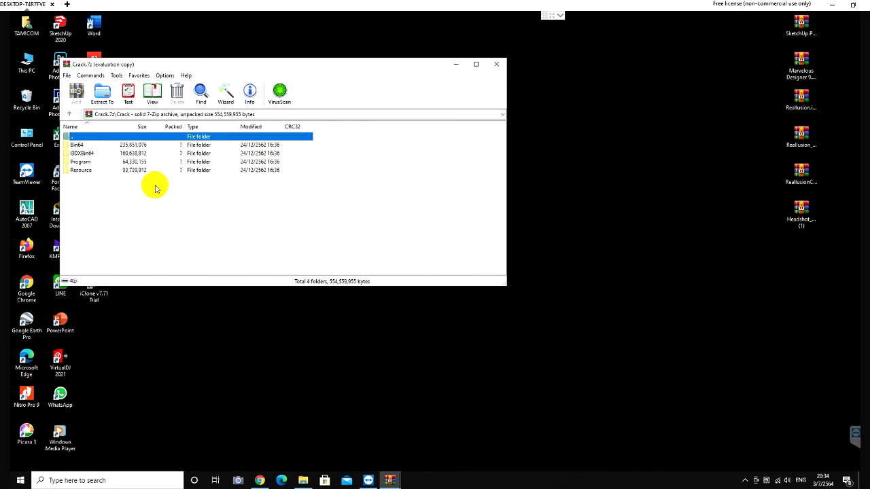
click(94, 146)
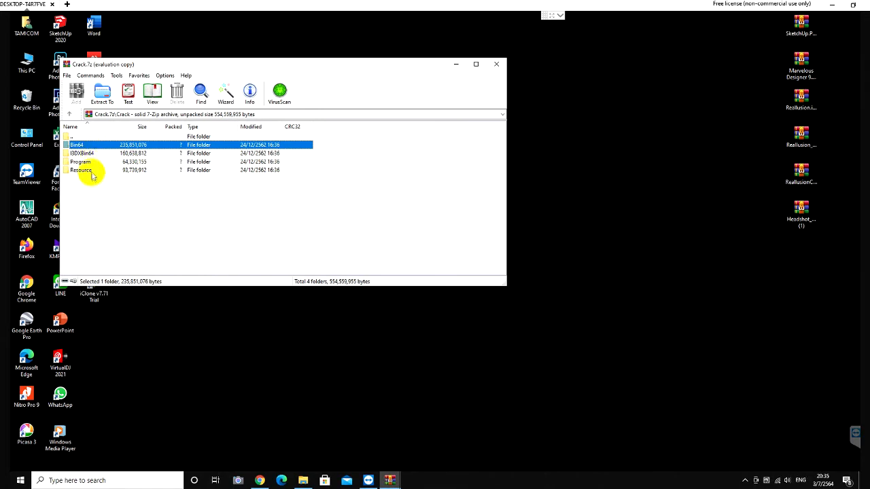
shift+click(91, 172)
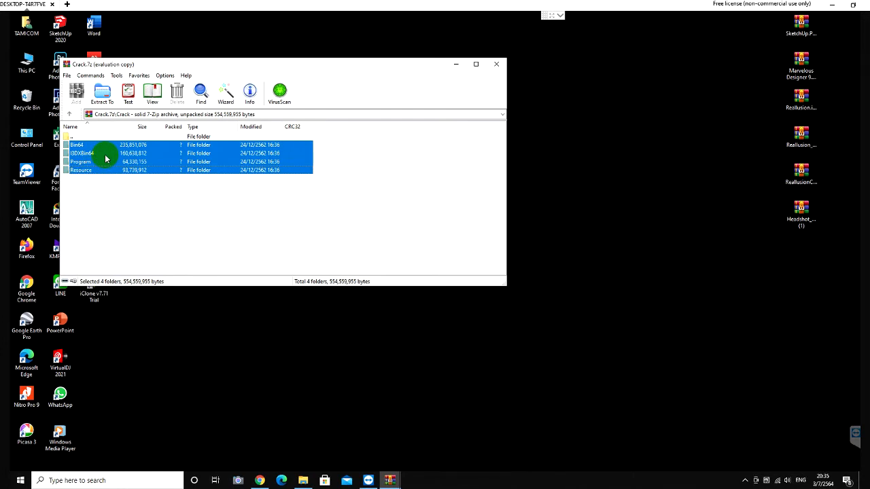
key(ctrl+c)
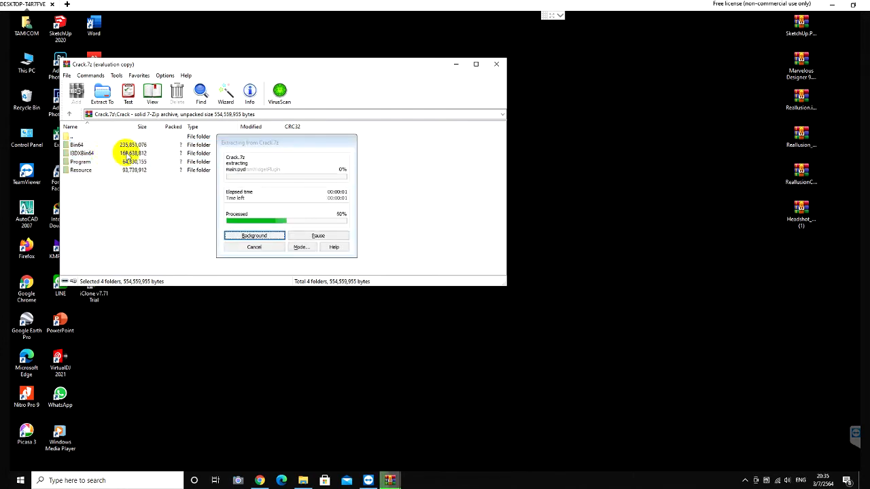
Step: Clear the archive windows from view, open the iClone v7.71 Trial shortcut's file location and go up to the iClone 7 folder
click(456, 65)
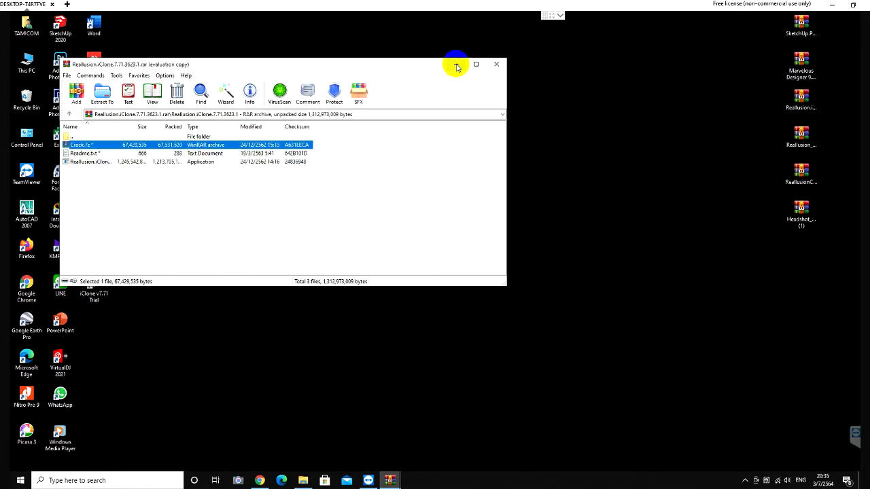
click(457, 65)
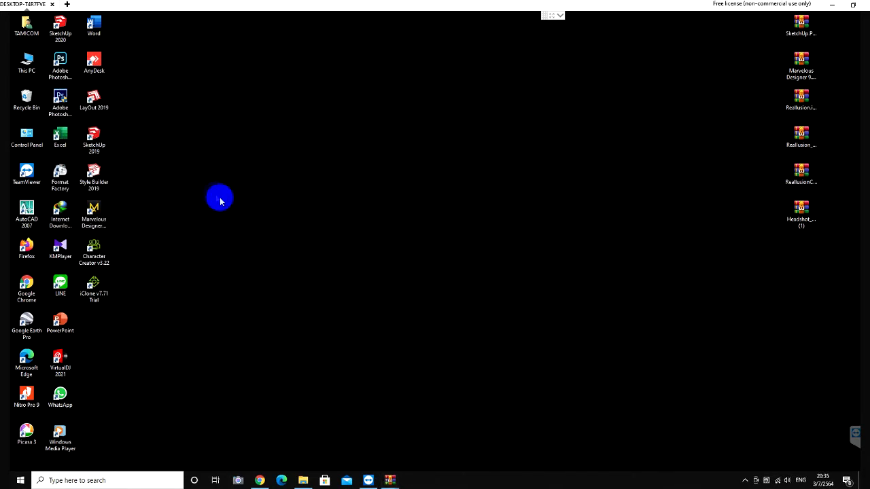
click(104, 299)
right_click(95, 280)
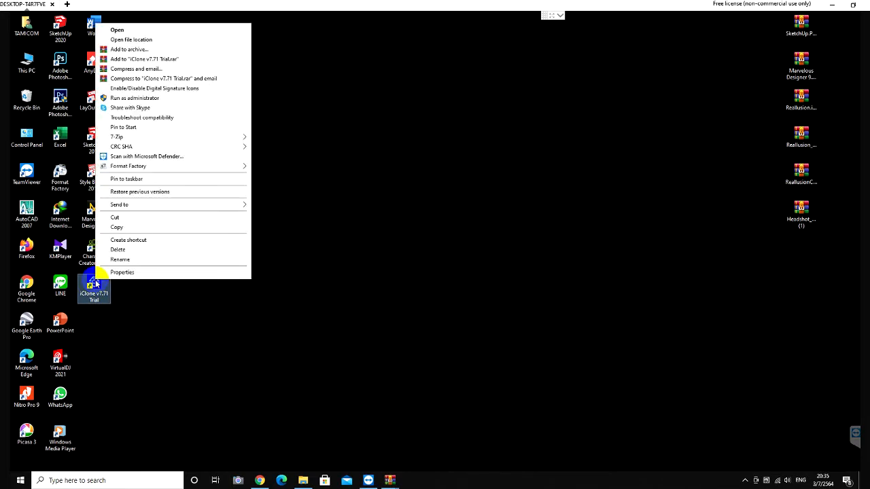
click(152, 41)
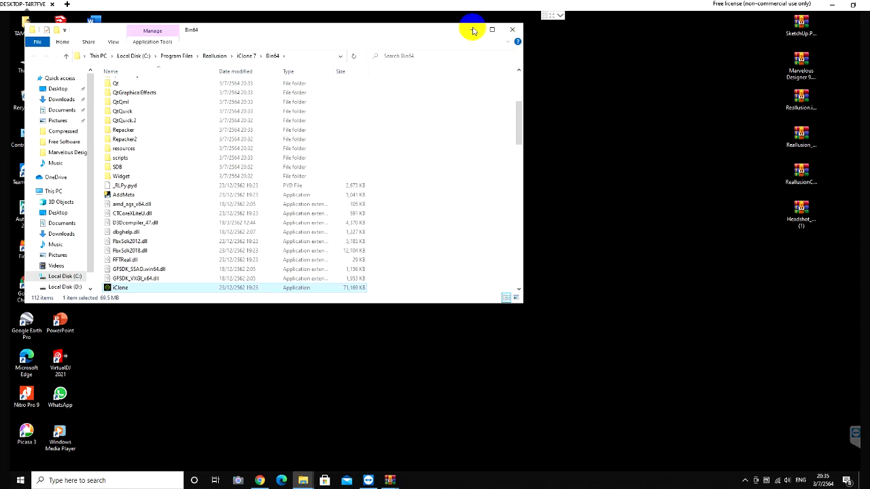
click(491, 31)
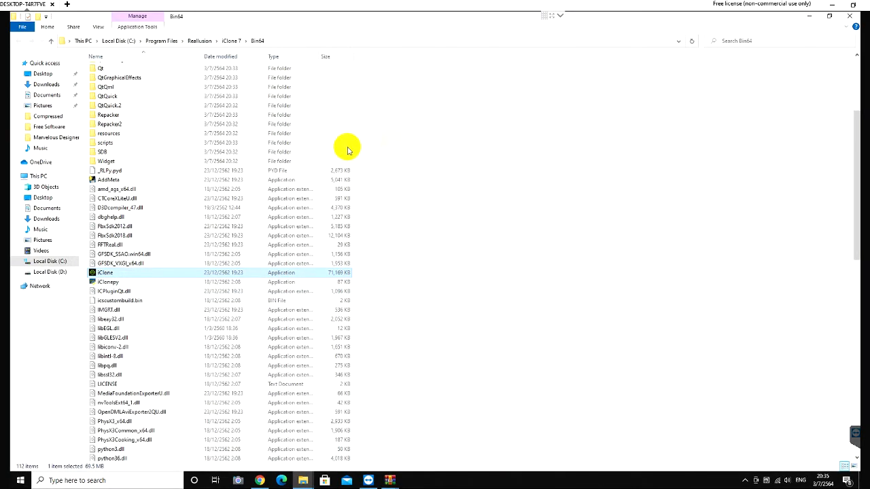
click(231, 41)
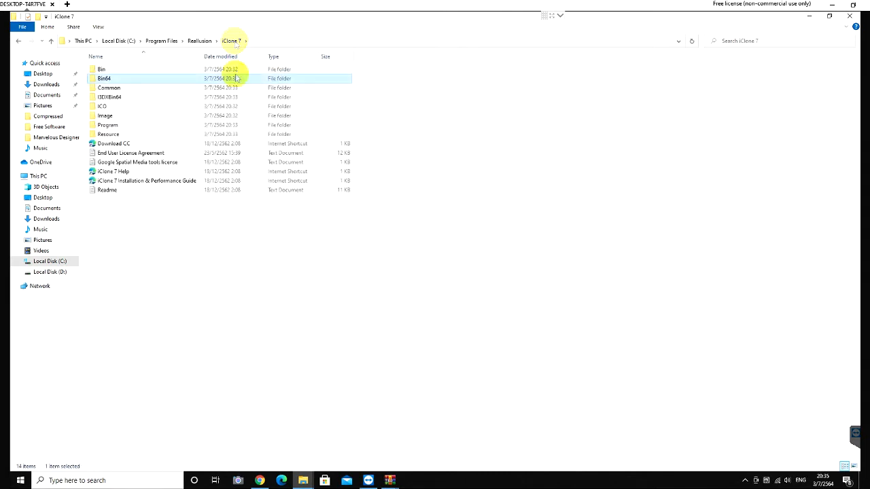
Step: Paste the copied folders into the iClone 7 folder, replacing existing files and granting administrator permission for all current items
click(190, 223)
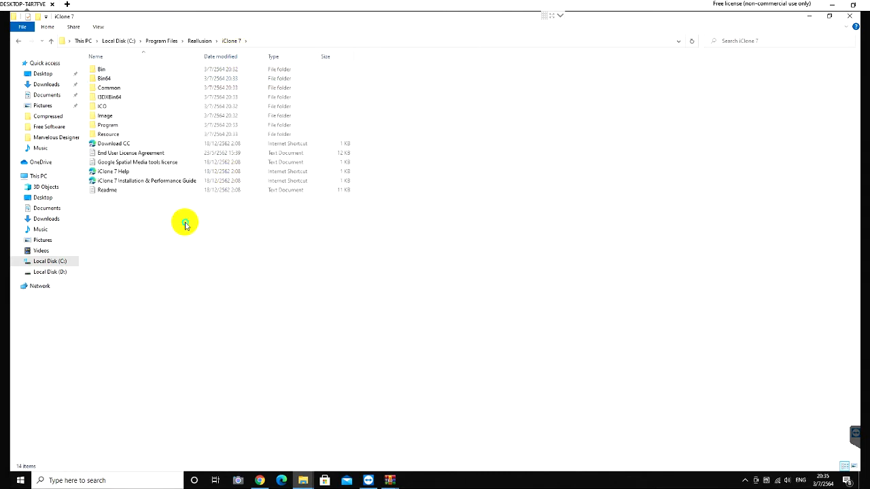
right_click(185, 226)
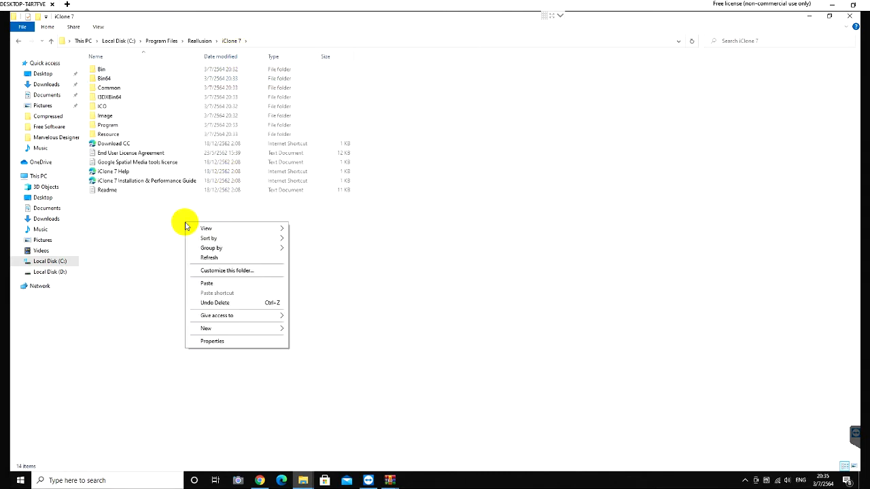
click(208, 283)
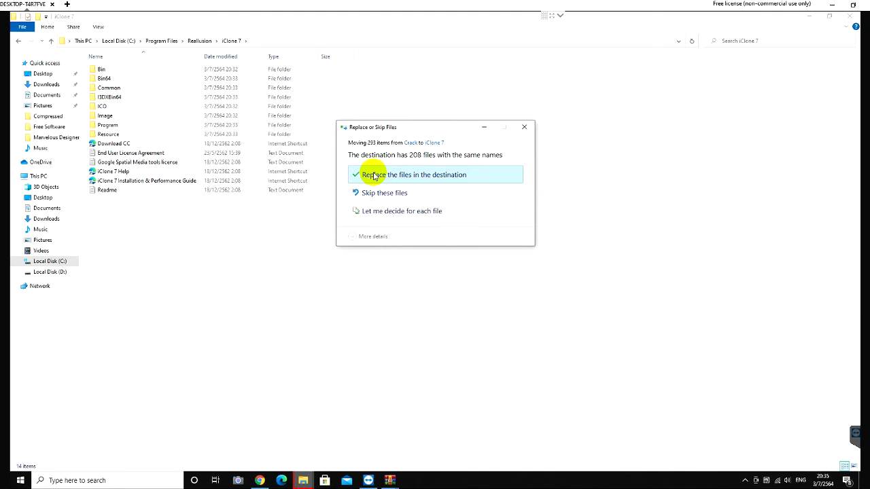
click(373, 177)
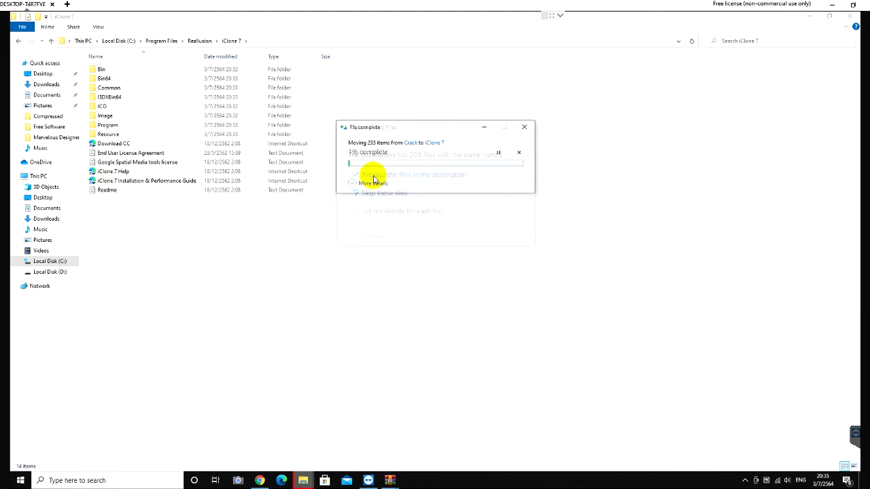
click(350, 190)
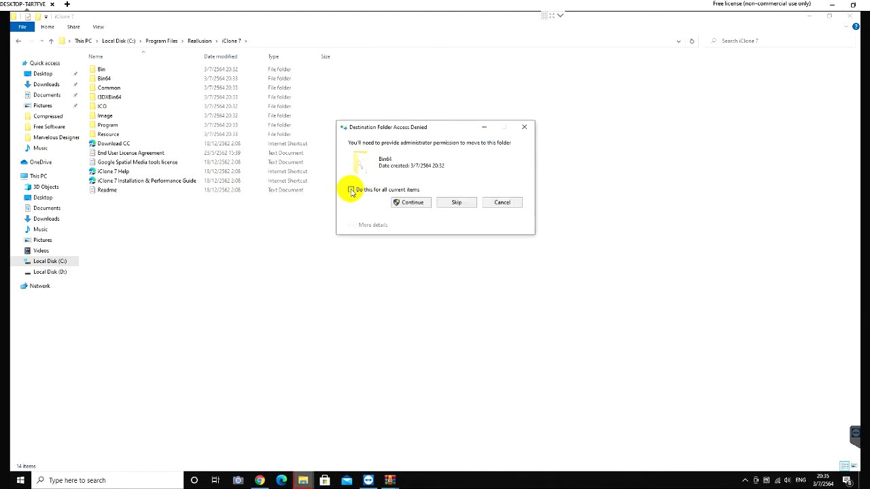
click(411, 202)
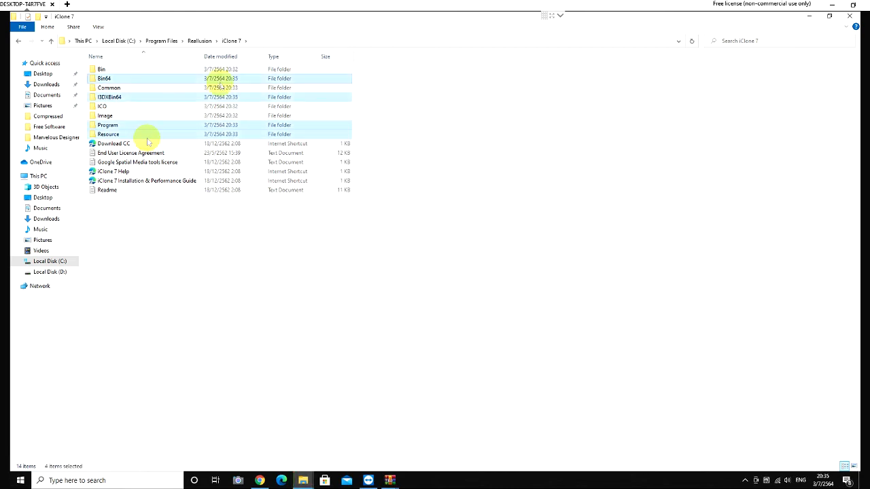
Step: Close the iClone 7 folder, launch iClone v7.71 Trial from the desktop and dismiss the sign-up offer and the dialog after it
click(848, 16)
double_click(90, 284)
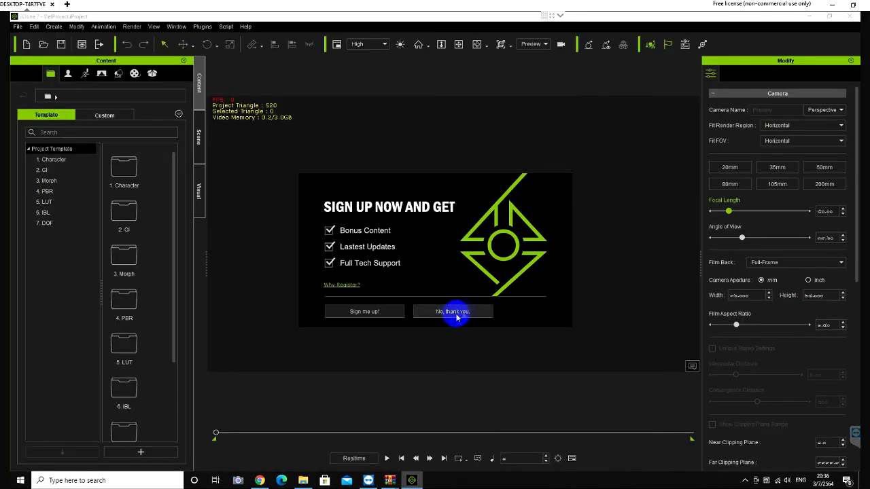
click(464, 312)
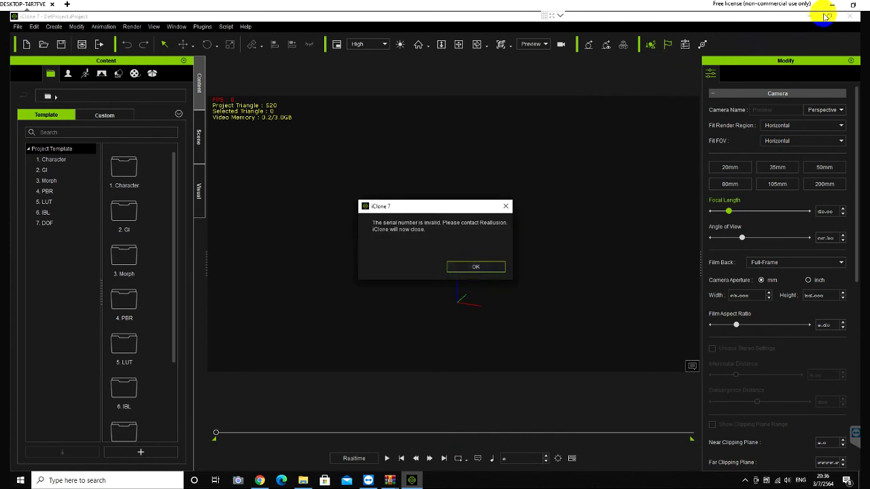
click(487, 267)
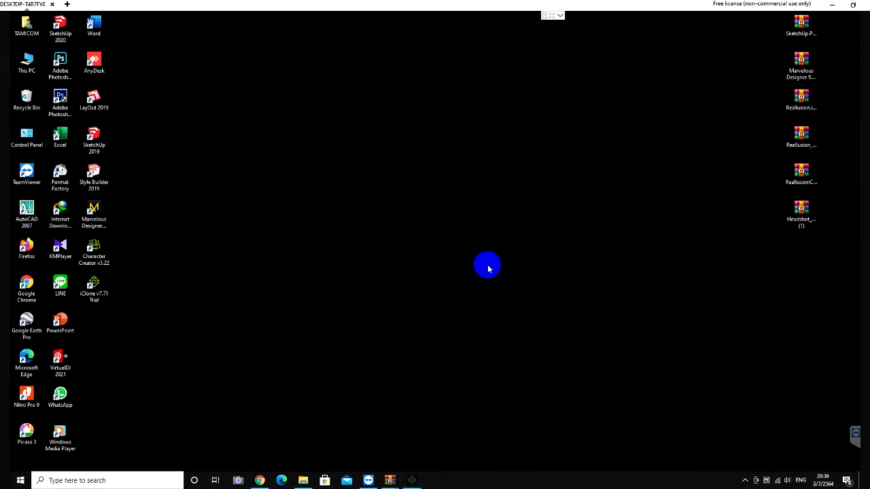